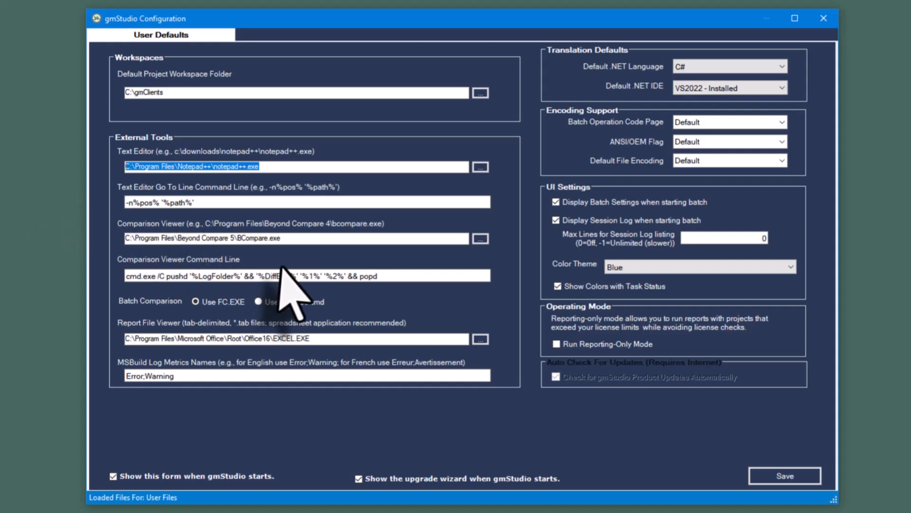
# - Save the user defaults and continue past the upgrade wizard's welcome page
pyautogui.click(779, 477)
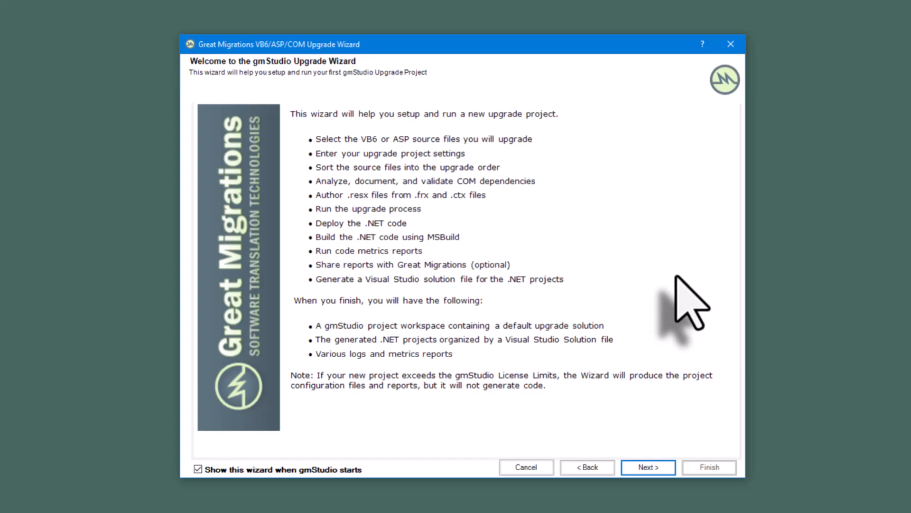
pyautogui.click(648, 467)
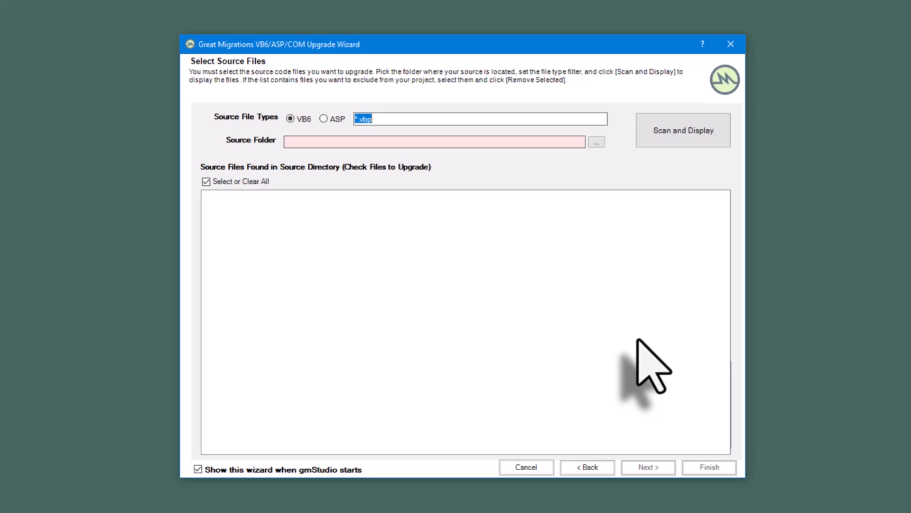
# - Copy the gmTestBed path from File Explorer, set C:\gmTestBed as the source folder, and scan it for VB6 *.vbp files
pyautogui.moveTo(910, 247); pyautogui.dragTo(277, 61)
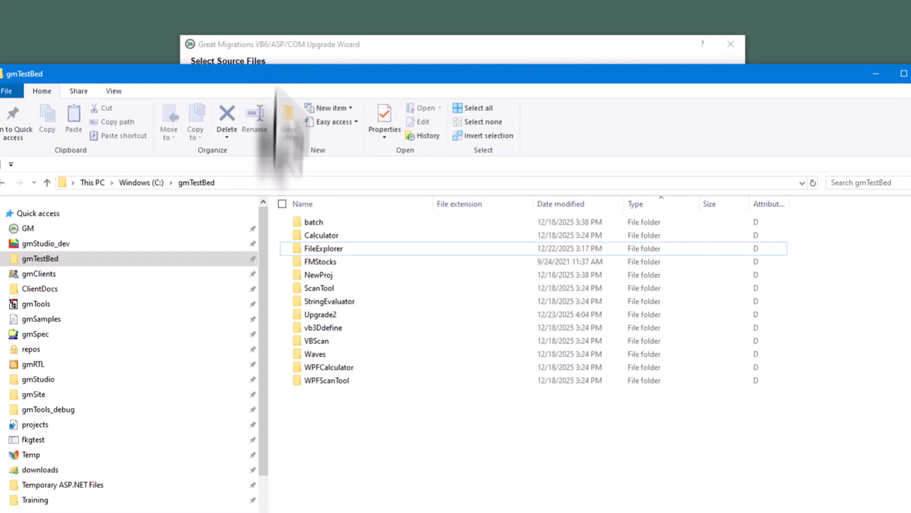
pyautogui.click(239, 182)
pyautogui.hotkey('ctrl', 'c')
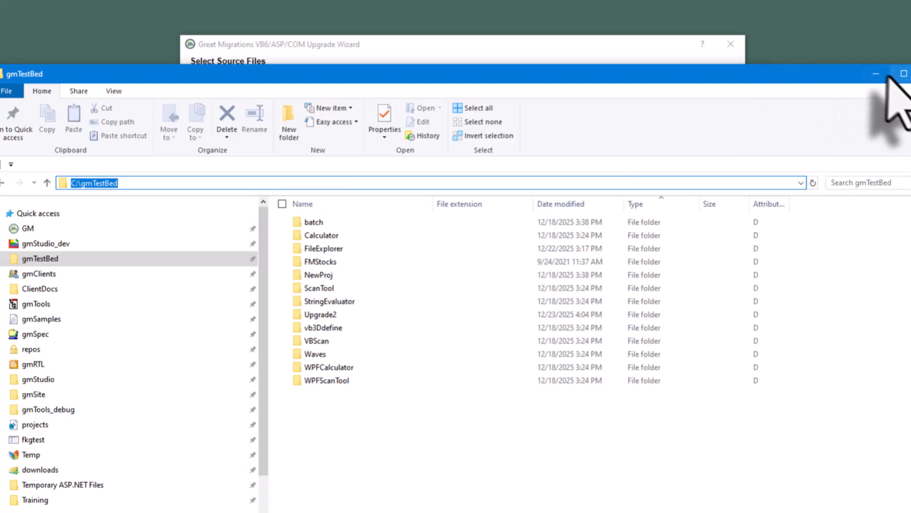
pyautogui.click(871, 73)
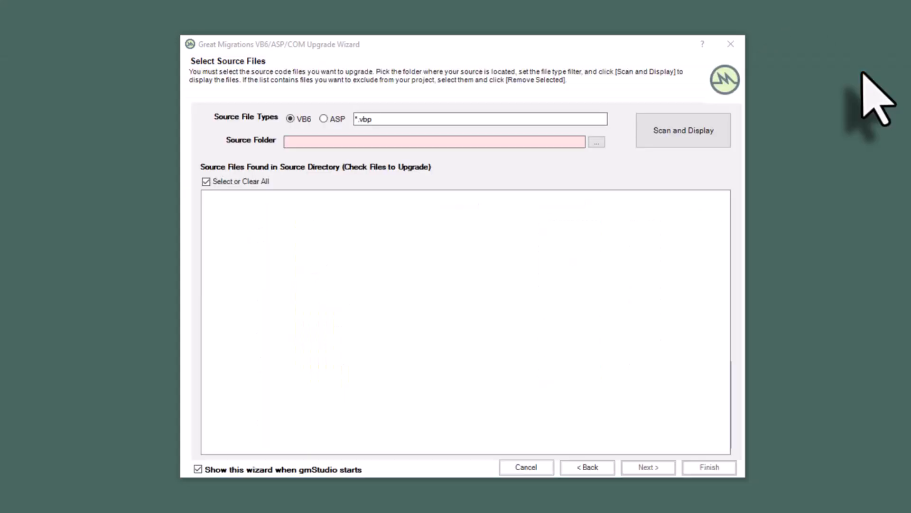
pyautogui.click(356, 142)
pyautogui.hotkey('ctrl', 'v')
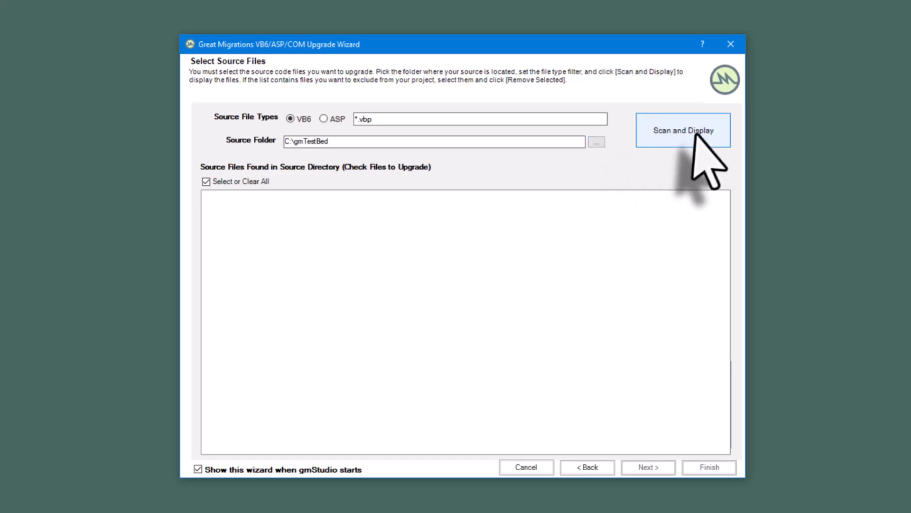
pyautogui.click(694, 137)
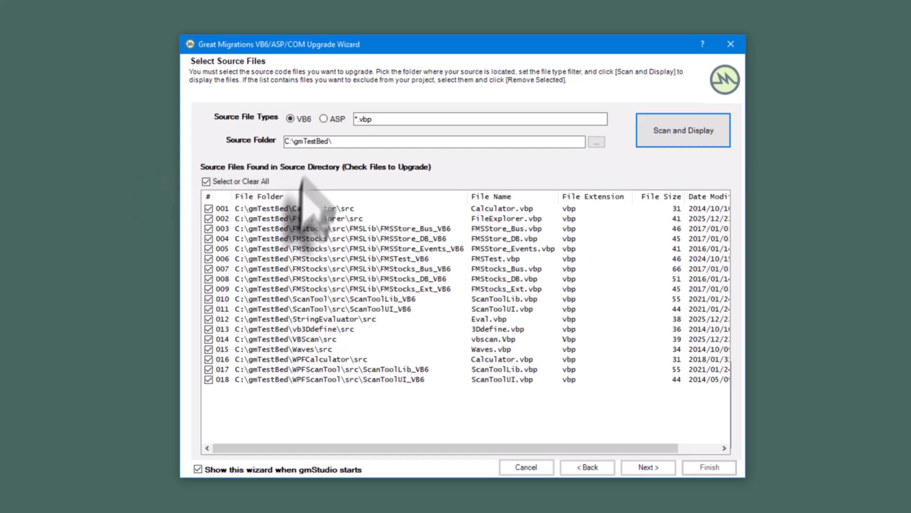
# - Exclude all the FMStocks source files, items 003 to 009, from the upgrade
pyautogui.click(209, 229)
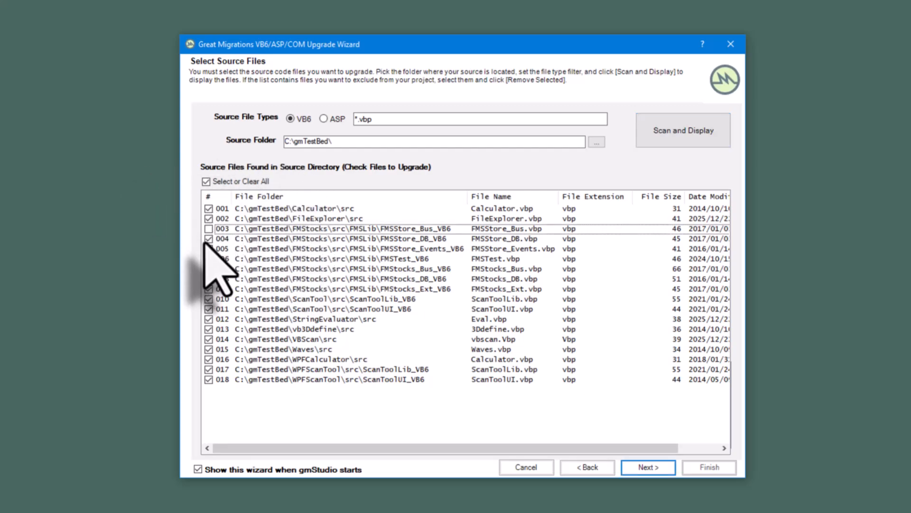
pyautogui.click(209, 239)
pyautogui.click(208, 248)
pyautogui.click(208, 259)
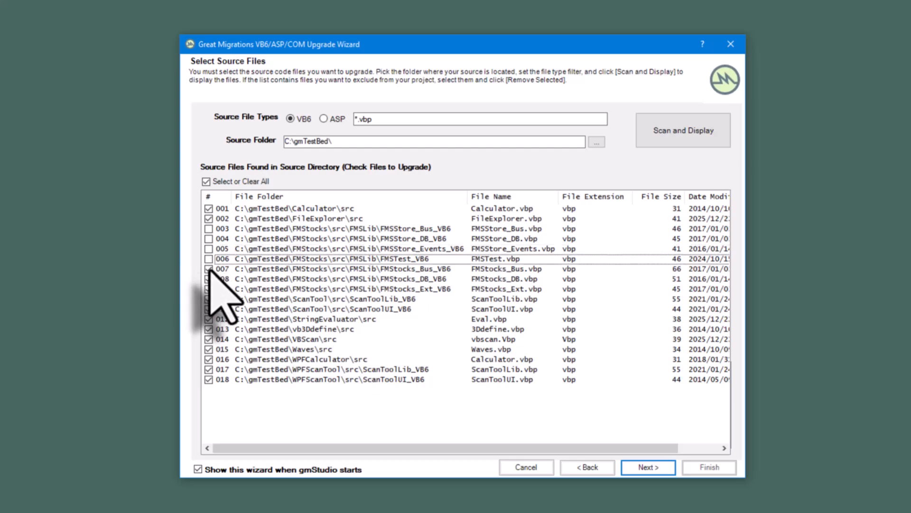
pyautogui.click(209, 269)
pyautogui.click(208, 279)
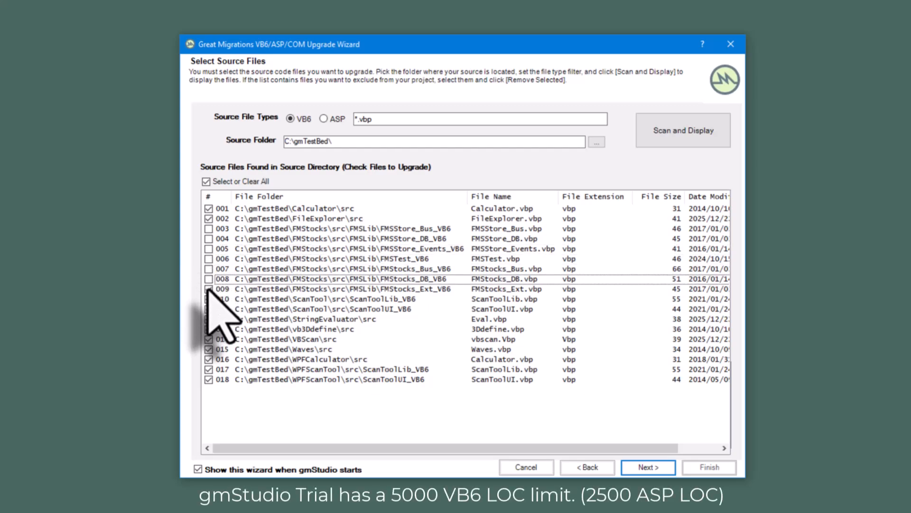
pyautogui.click(208, 289)
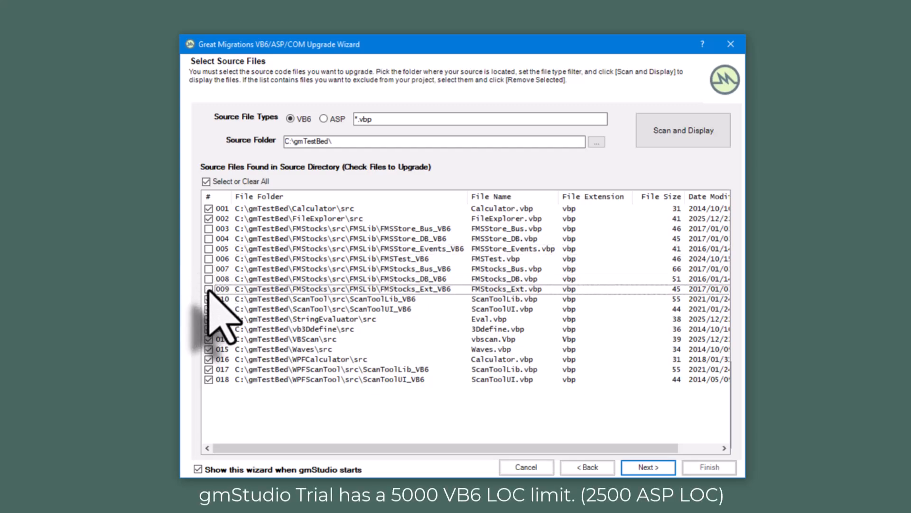
# - Exclude the VBScan, Waves, WPFCalculator and WPFScanTool files, items 014 to 018, and continue to the project settings
pyautogui.click(209, 369)
pyautogui.click(209, 359)
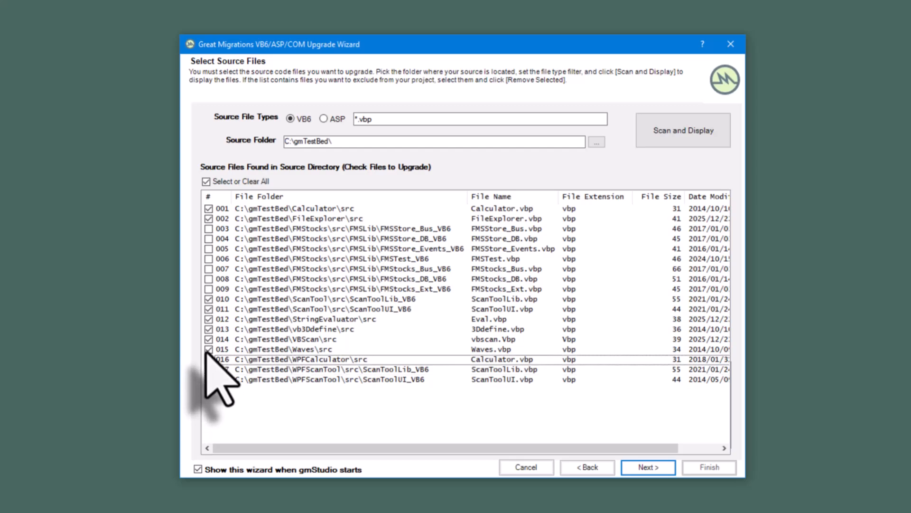
pyautogui.click(208, 349)
pyautogui.click(209, 339)
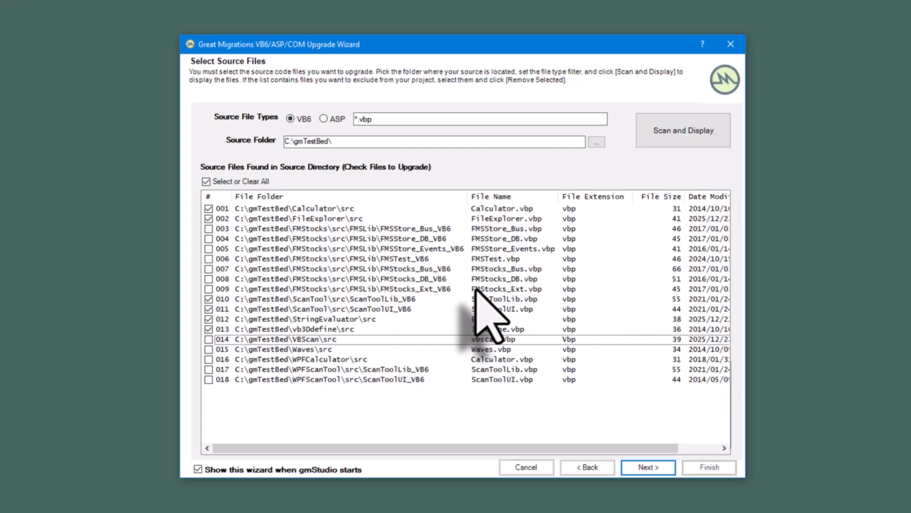
pyautogui.click(648, 467)
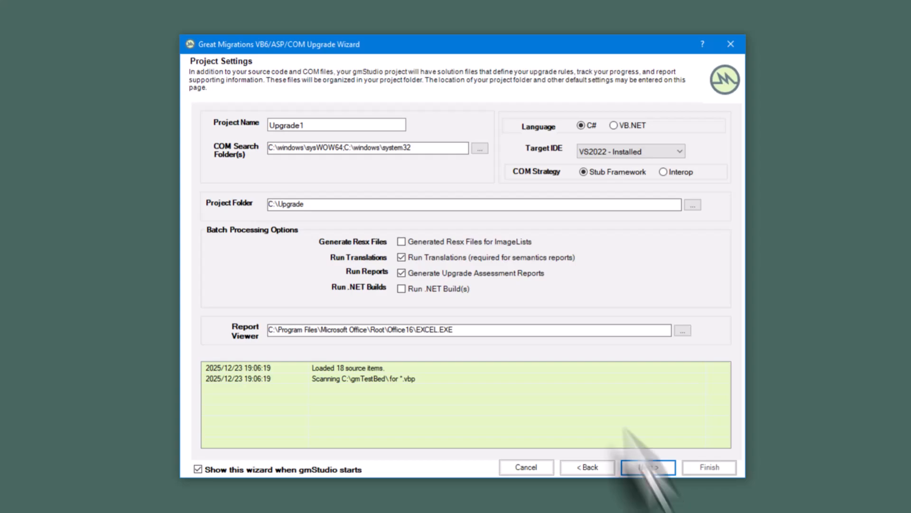
# - Name the upgrade project Demo
pyautogui.moveTo(310, 124); pyautogui.dragTo(218, 126)
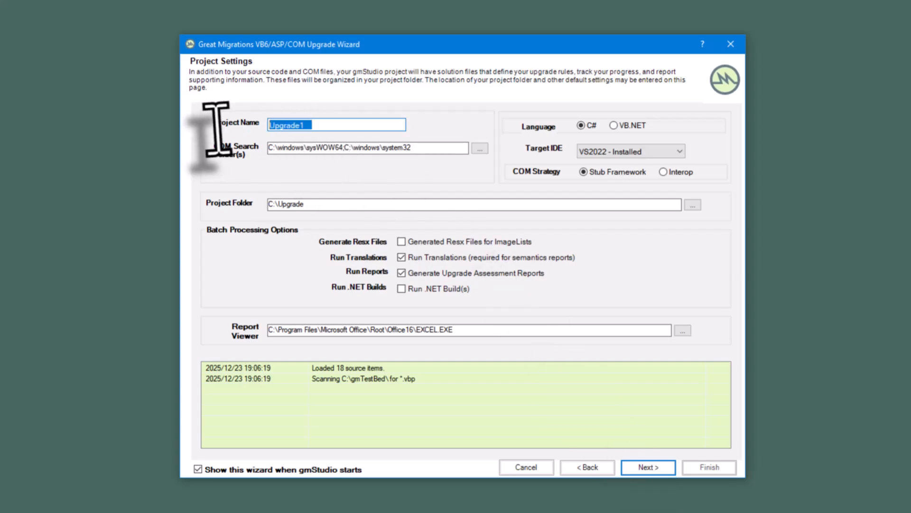
pyautogui.write('DEmo')
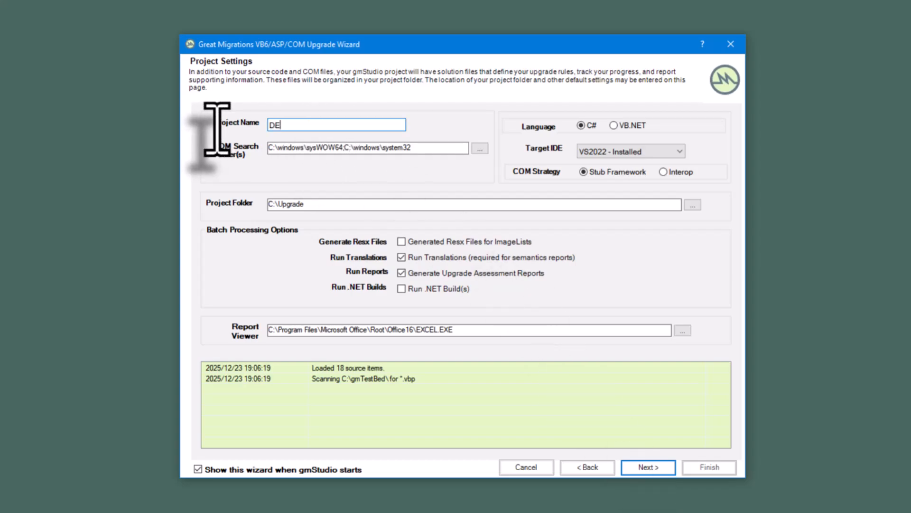
pyautogui.press('BackSpace')
pyautogui.press('BackSpace')
pyautogui.press('BackSpace')
pyautogui.write('emo')
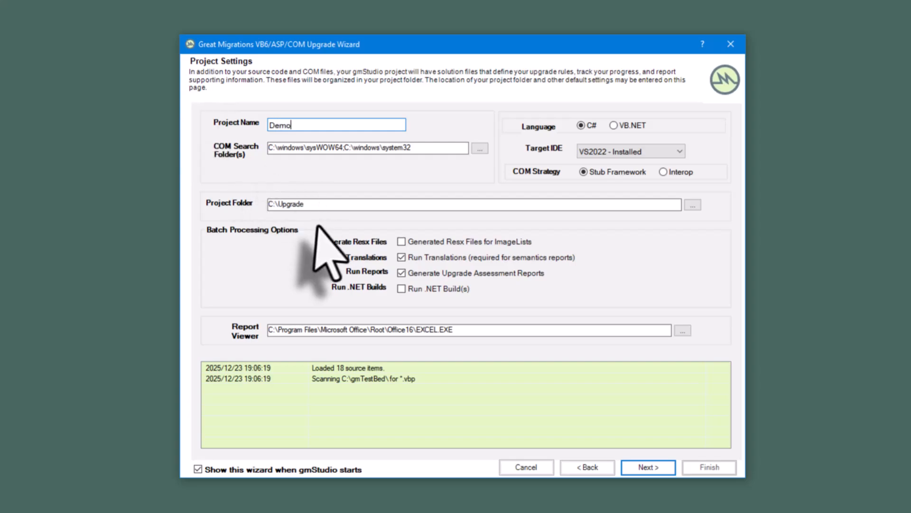
# - Set the project folder to C:\gmTestBed\demo
pyautogui.click(315, 204)
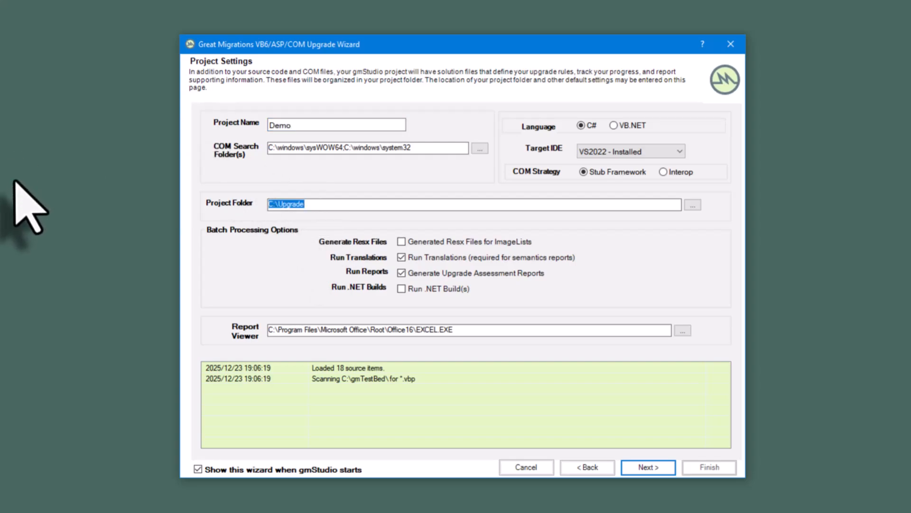
pyautogui.write('C:\\gmTestBed\\')
pyautogui.write('demo')
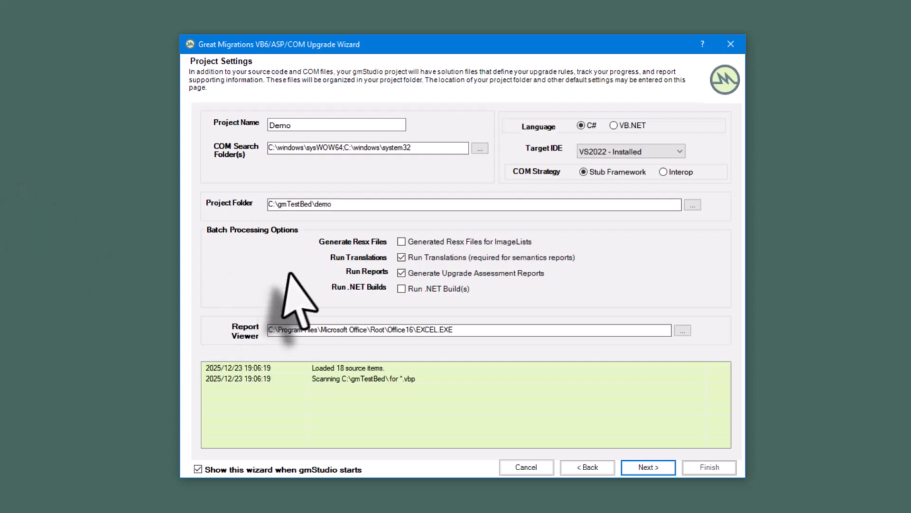
# - Enable Resx file generation for ImageLists and running .NET builds, and start the batch upgrade
pyautogui.click(435, 245)
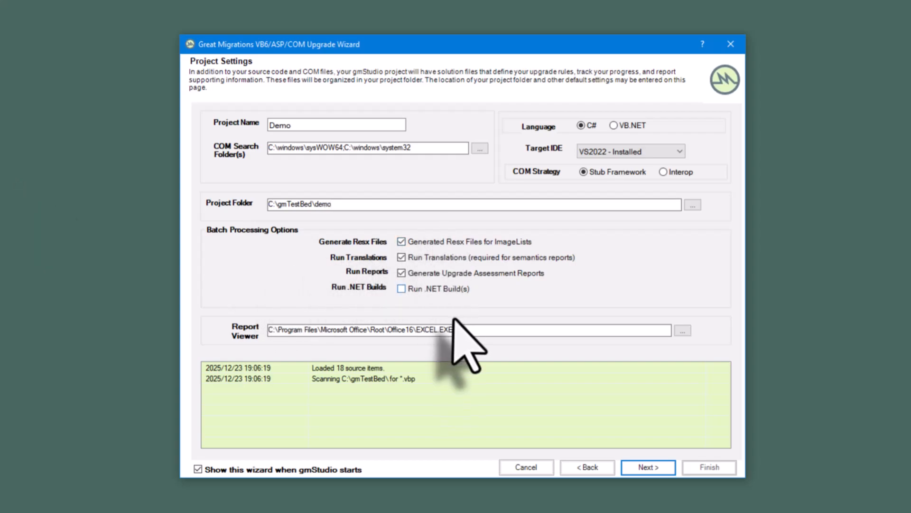
pyautogui.click(432, 291)
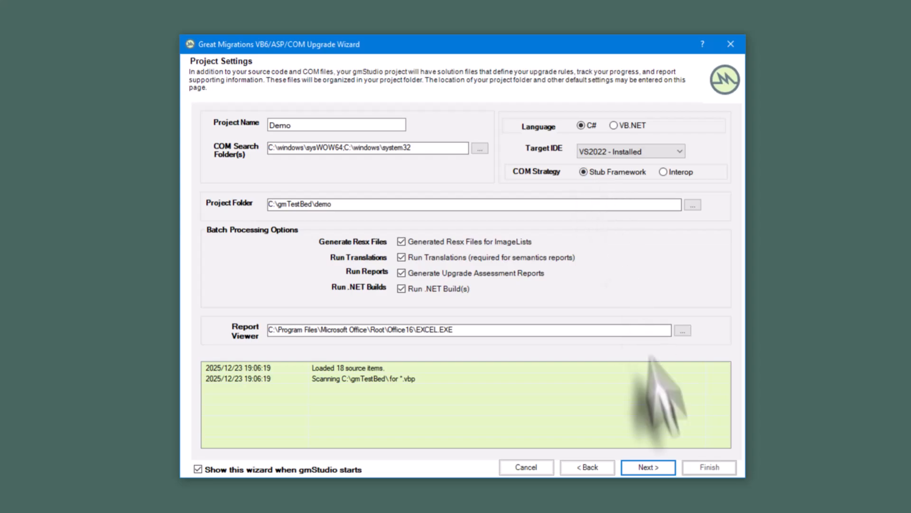
pyautogui.click(654, 472)
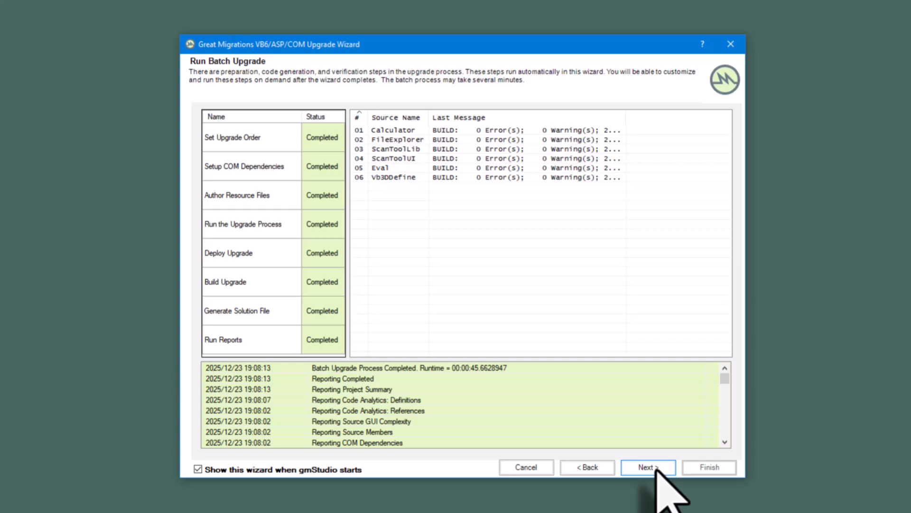
# - Continue from the batch upgrade, read the project settings and metrics notes, and proceed without requesting a project review
pyautogui.click(657, 468)
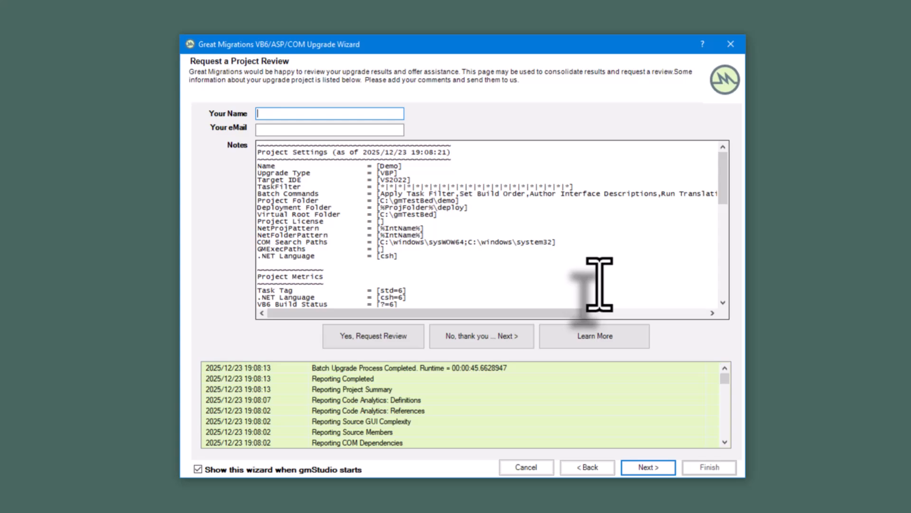
pyautogui.scroll(-7, 448, 260)
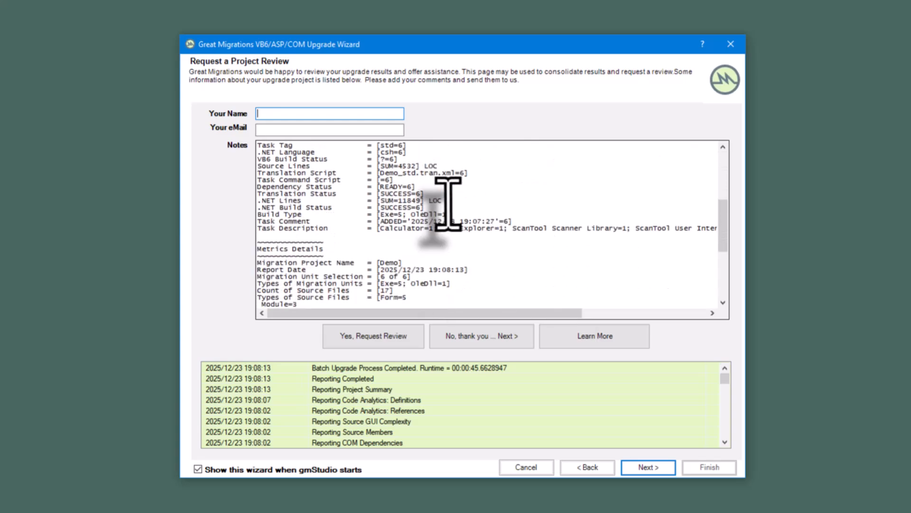
pyautogui.scroll(-7, 447, 204)
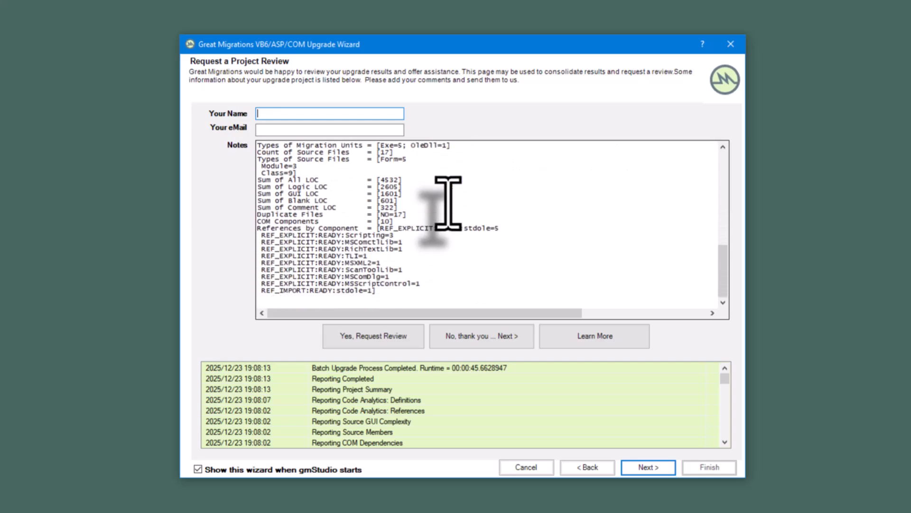
pyautogui.scroll(14, 448, 203)
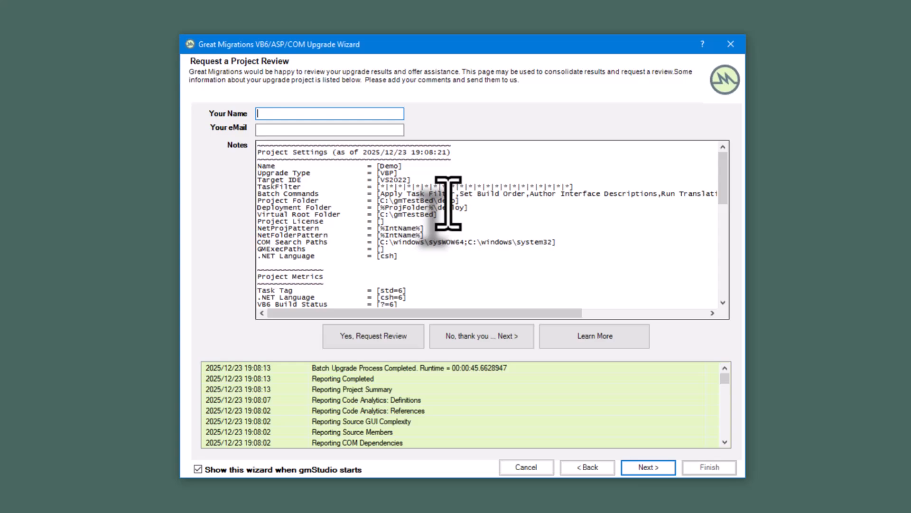
pyautogui.click(650, 468)
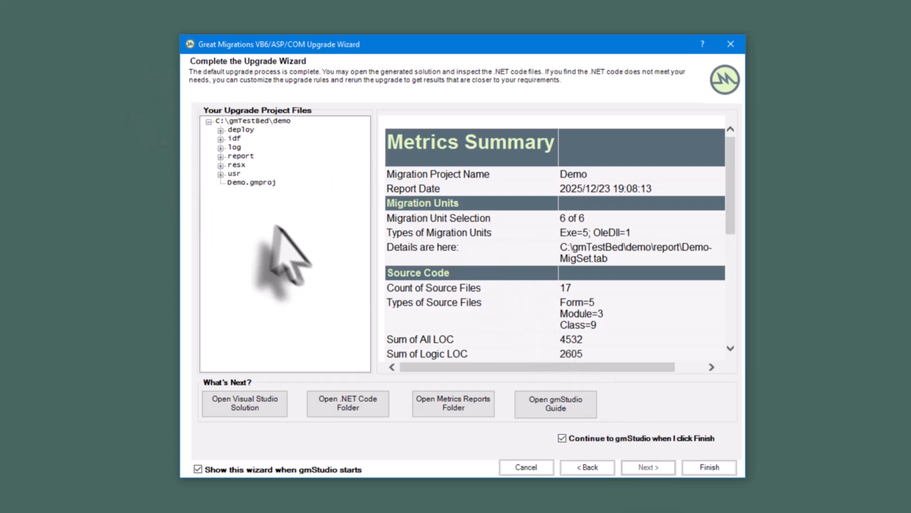
# - Inspect the generated deploy and idf folders and the metrics summary, and finish the wizard, continuing to gmStudio
pyautogui.click(221, 131)
pyautogui.click(221, 209)
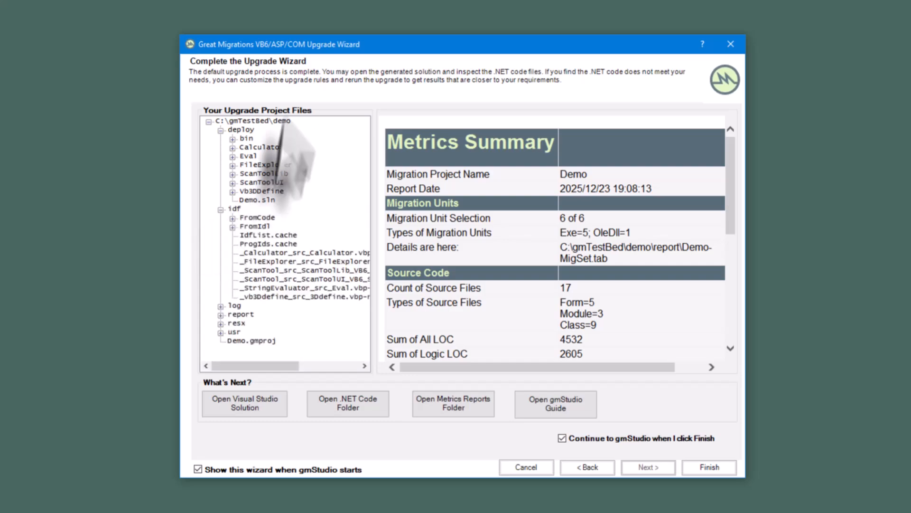
pyautogui.scroll(-5, 613, 246)
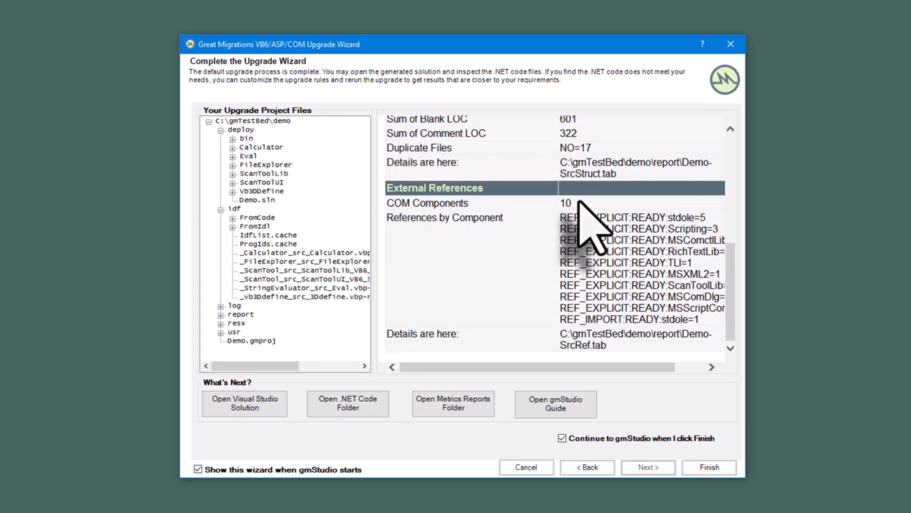
pyautogui.click(712, 467)
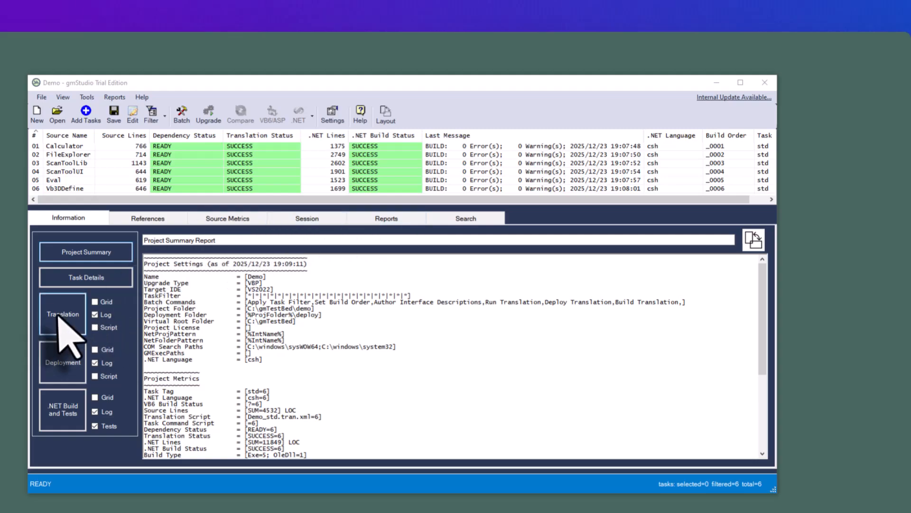
# - View the translation, deployment and .NET build logs of the FileExplorer task
pyautogui.click(66, 155)
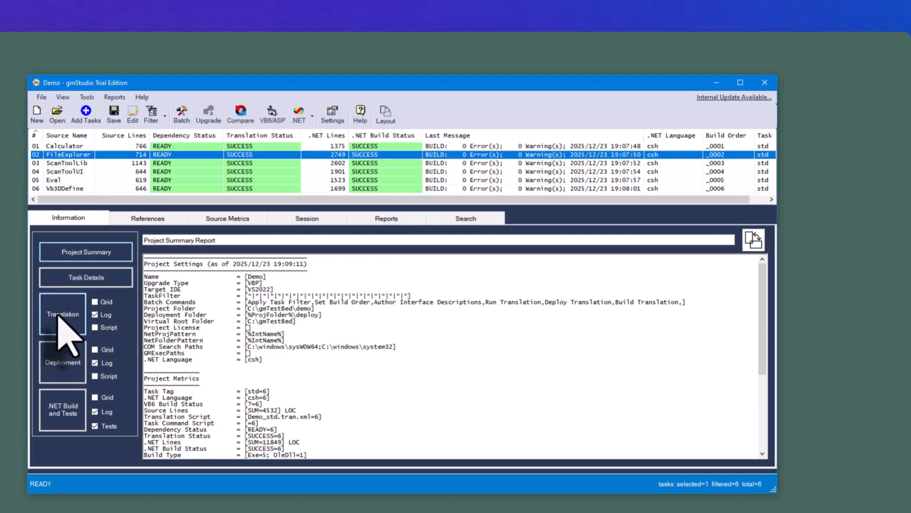
pyautogui.click(59, 316)
pyautogui.click(64, 368)
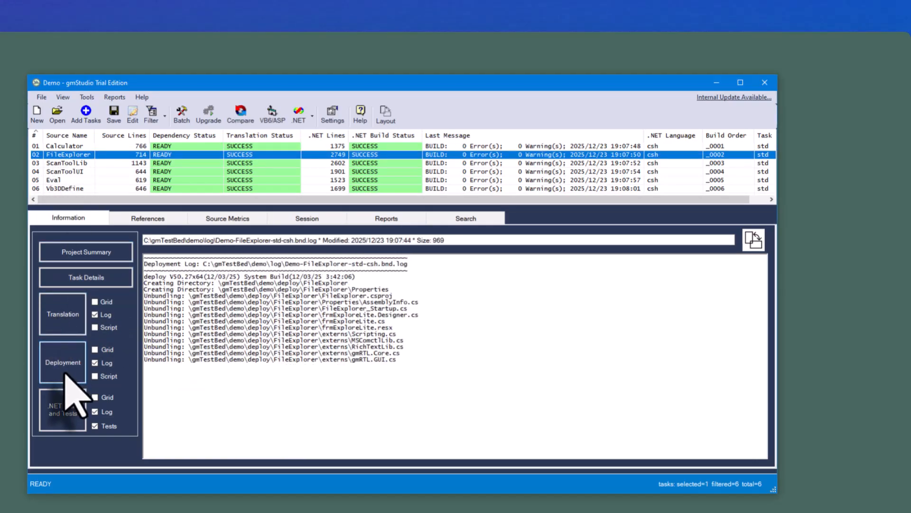
pyautogui.click(71, 420)
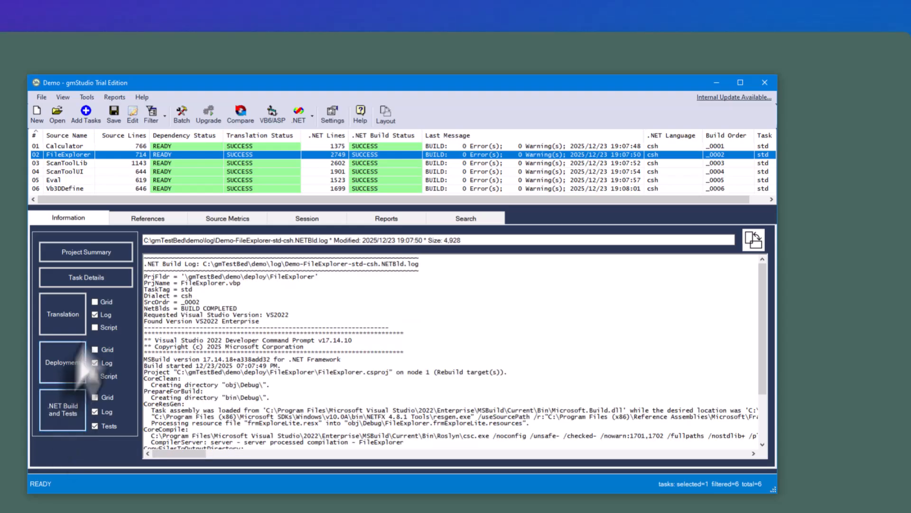
# - View the list of available reports for the Demo project, and generate a new .NET solution and switch to it in Visual Studio
pyautogui.click(399, 219)
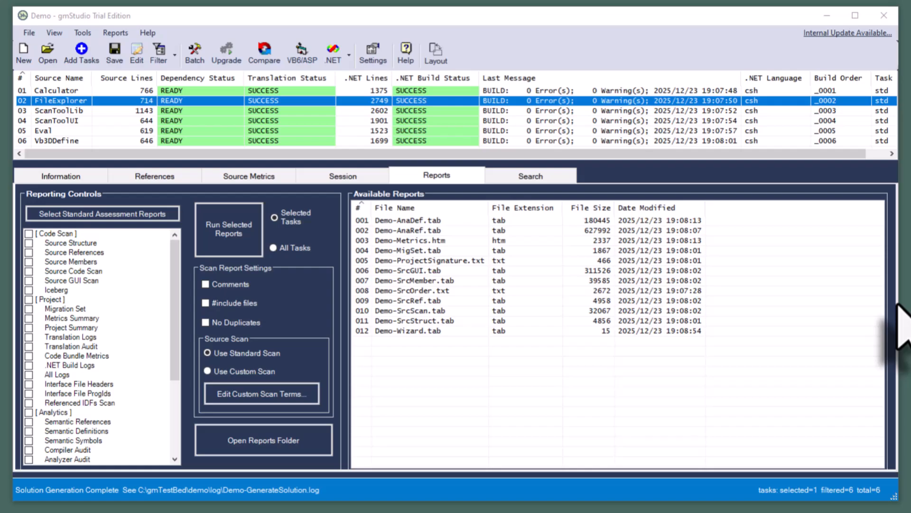
pyautogui.click(351, 54)
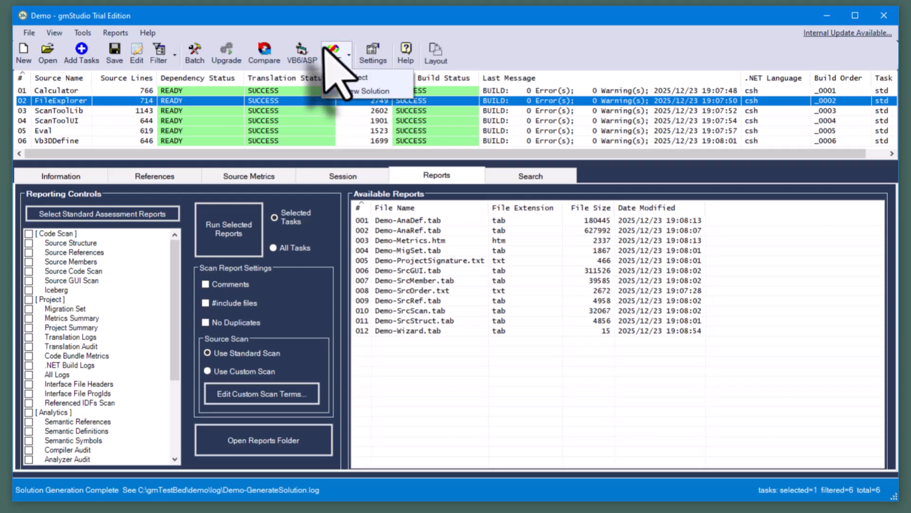
pyautogui.click(365, 90)
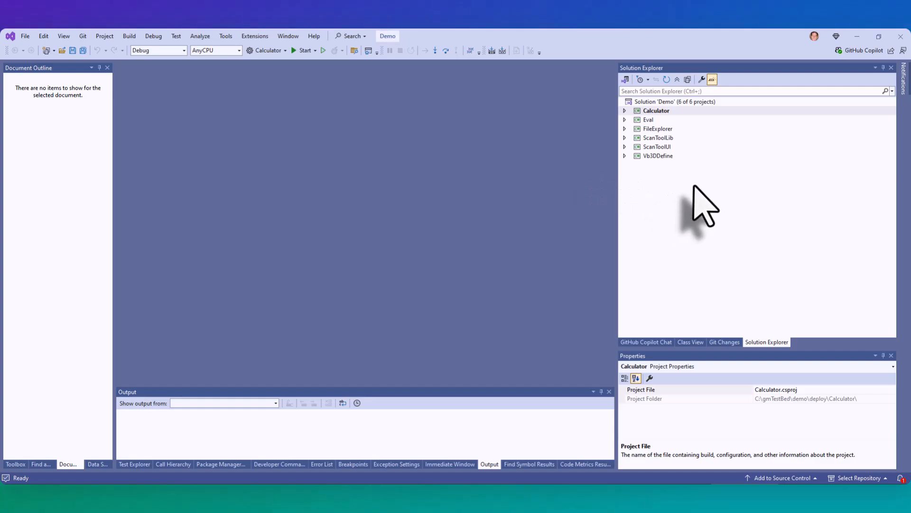
# - Expand the Calculator project and open its frmCalcu.cs form in the designer
pyautogui.click(624, 110)
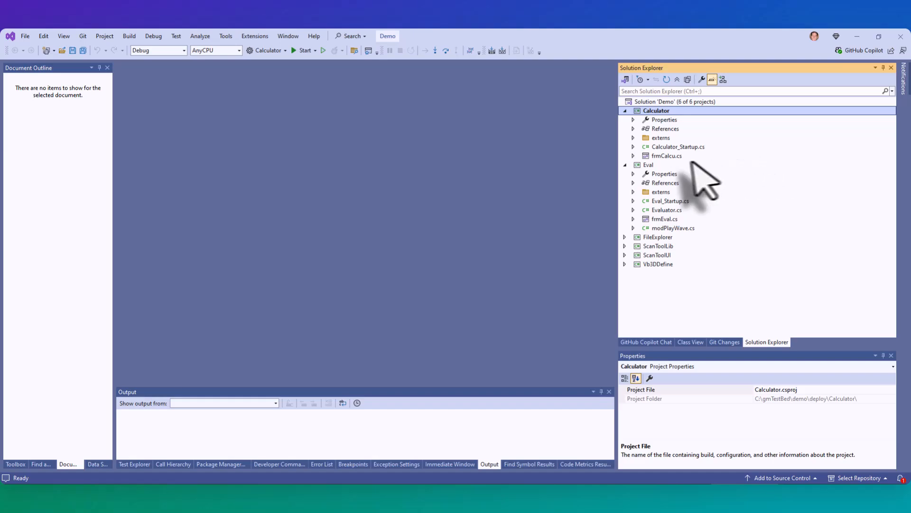
pyautogui.click(658, 156)
pyautogui.doubleClick(658, 157)
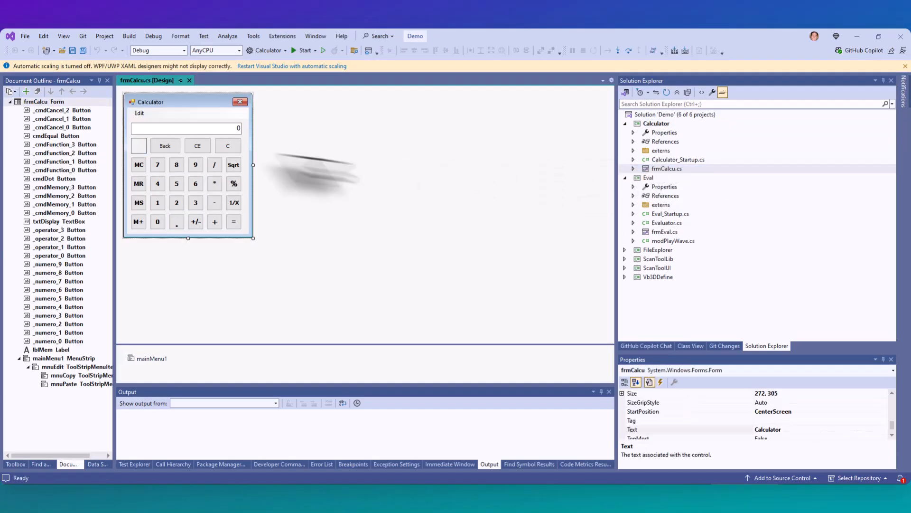
# - View the code behind the frmCalcu form and open its generated frmCalcu.Designer.cs file
pyautogui.rightClick(219, 116)
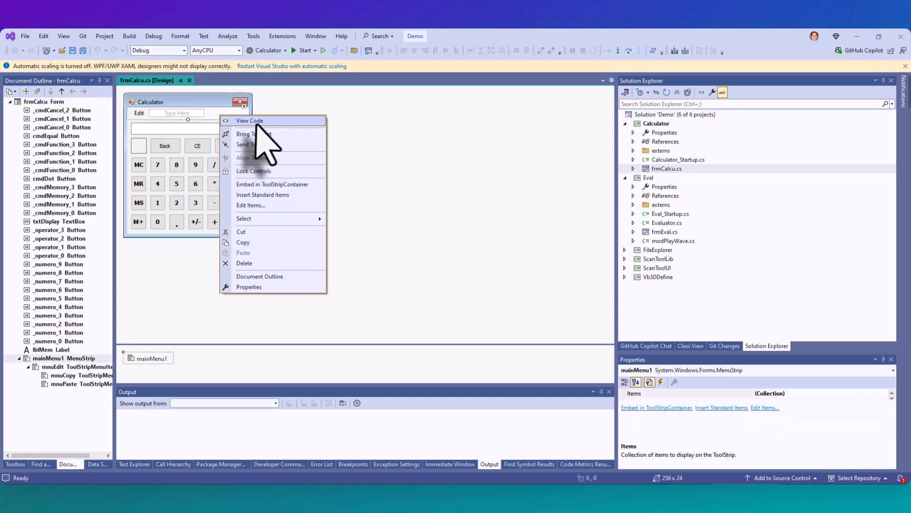
pyautogui.press('Escape')
pyautogui.press('F7')
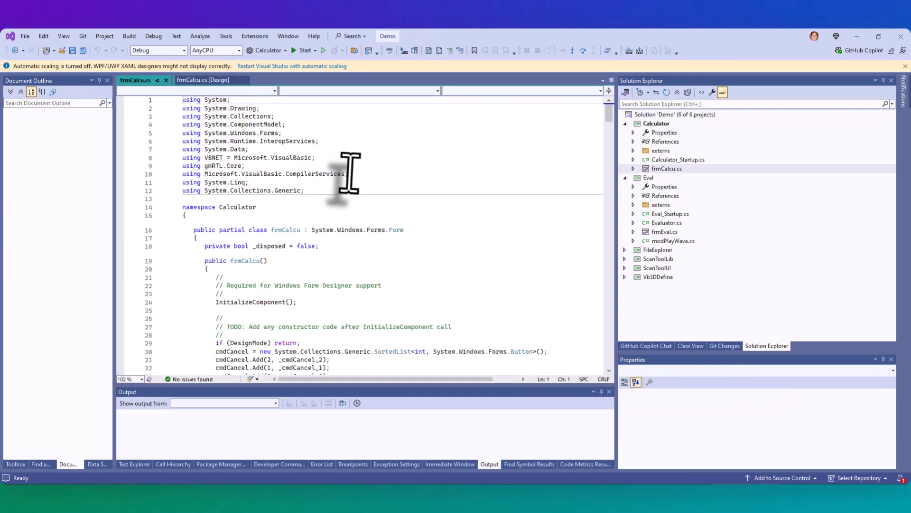
pyautogui.scroll(-7, 350, 173)
pyautogui.scroll(-20, 350, 172)
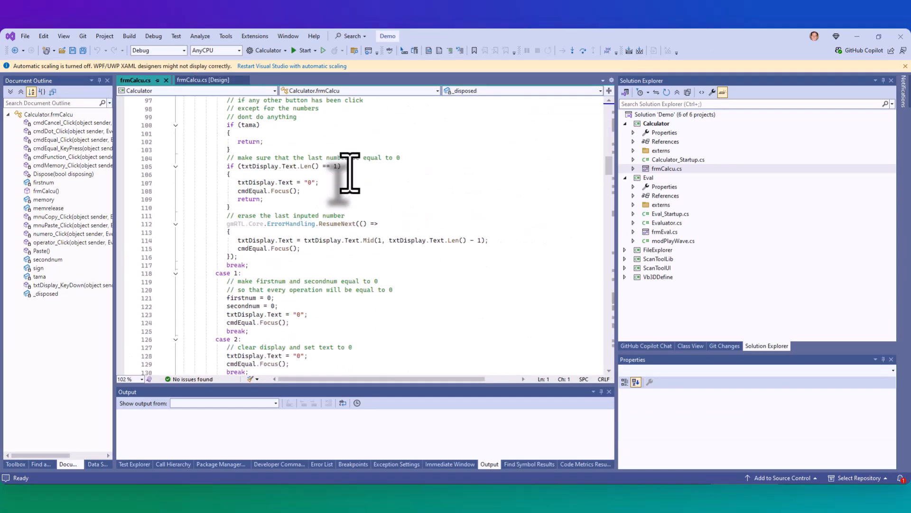
pyautogui.click(634, 169)
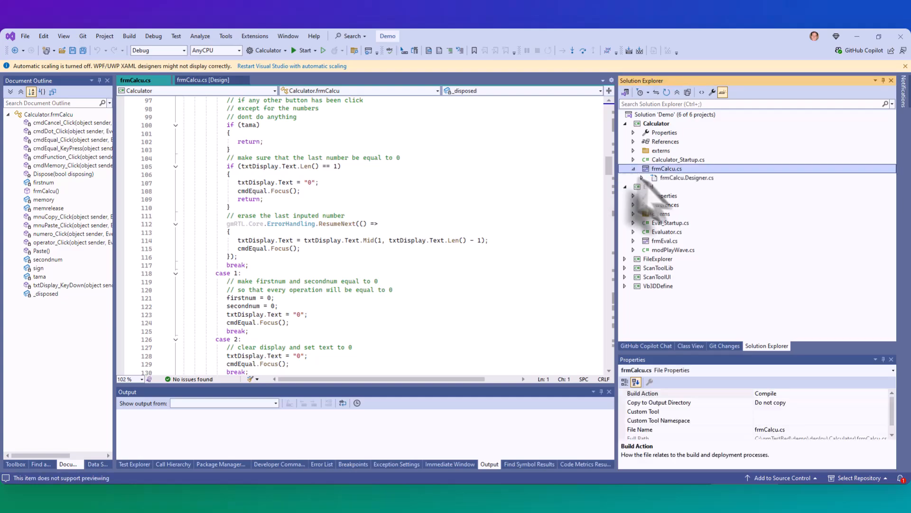
pyautogui.doubleClick(693, 178)
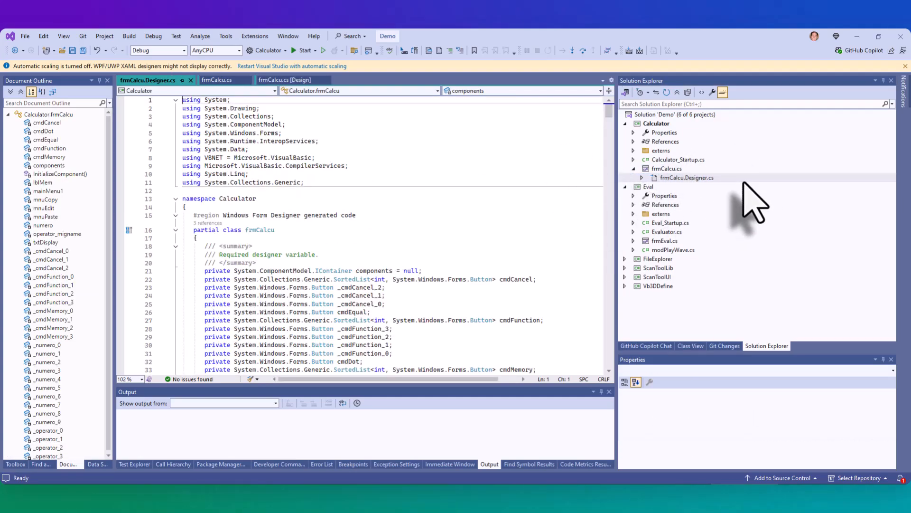
# - Inspect the gmRTL.Core.cs and gmRTL.GUI.cs stubs in Calculator's externs folder, including the ResumeNext and InStr methods
pyautogui.click(634, 150)
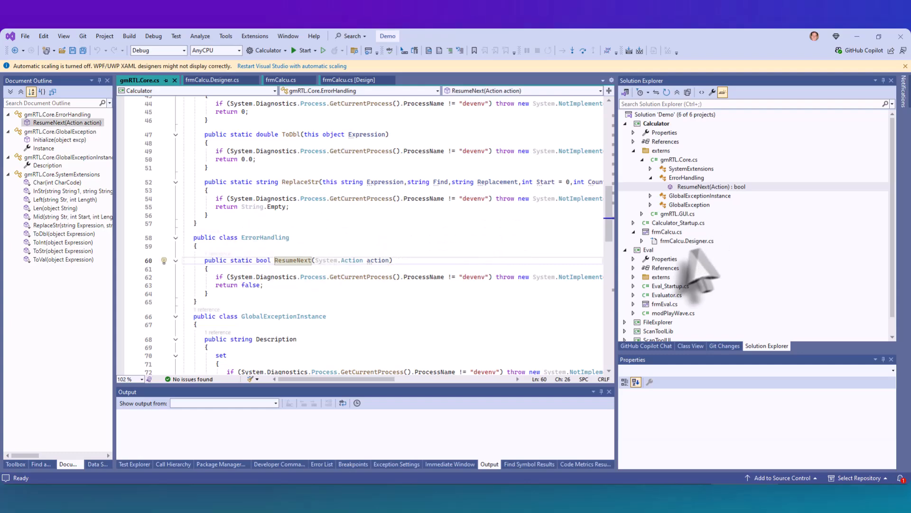
pyautogui.click(641, 214)
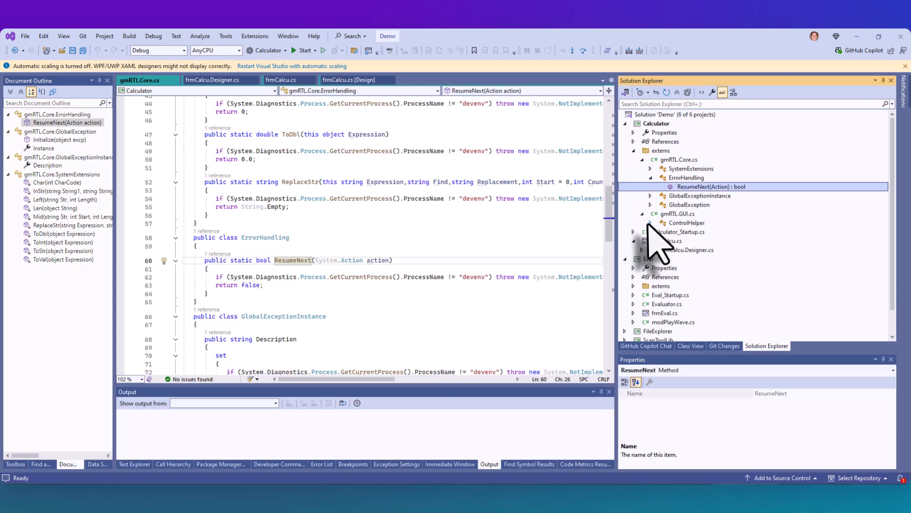
pyautogui.click(650, 222)
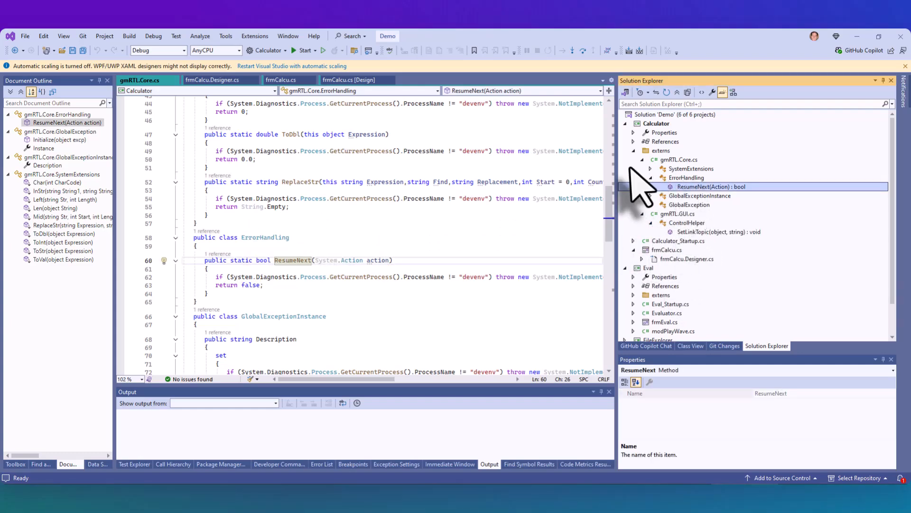
pyautogui.click(650, 168)
pyautogui.click(696, 196)
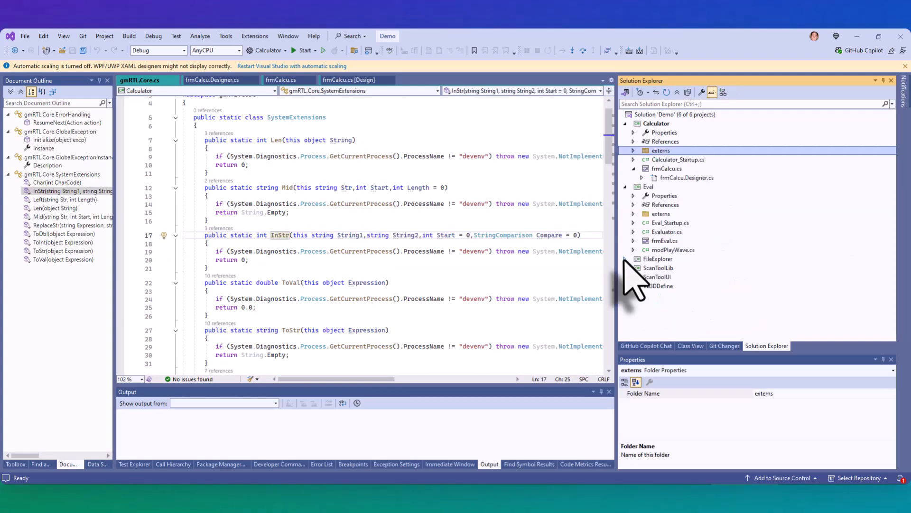
# - Open MSComctlLib.cs from FileExplorer's externs folder and widen the document outline to show its full member names
pyautogui.click(625, 258)
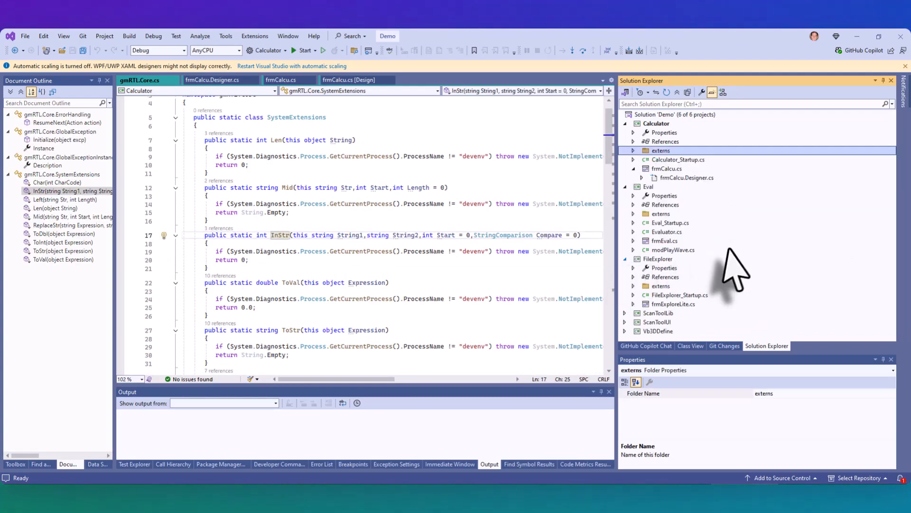
pyautogui.click(633, 286)
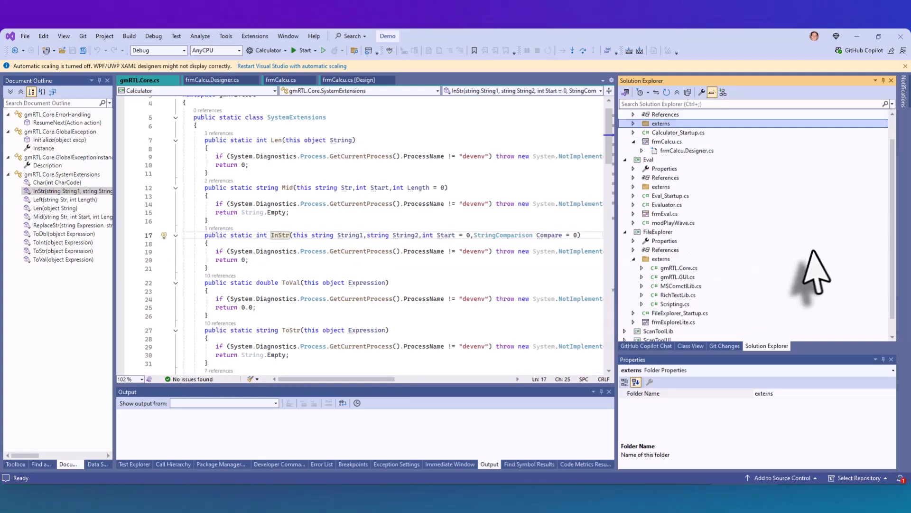
pyautogui.doubleClick(817, 268)
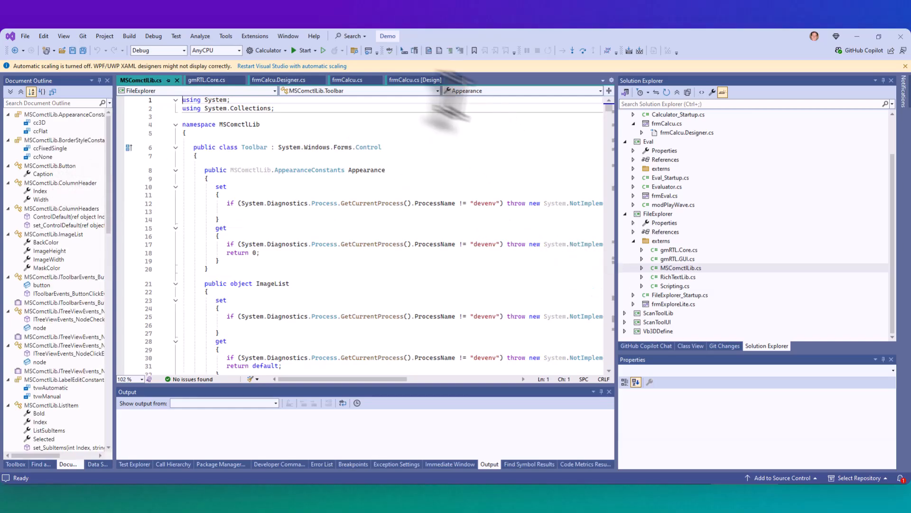
pyautogui.moveTo(115, 216); pyautogui.dragTo(407, 272)
# - Expand and collapse the classes of MSComctlLib.cs, and preview the RichTextLib.cs and Scripting.cs stubs in FileExplorer's externs folder
pyautogui.click(641, 267)
pyautogui.rightClick(683, 268)
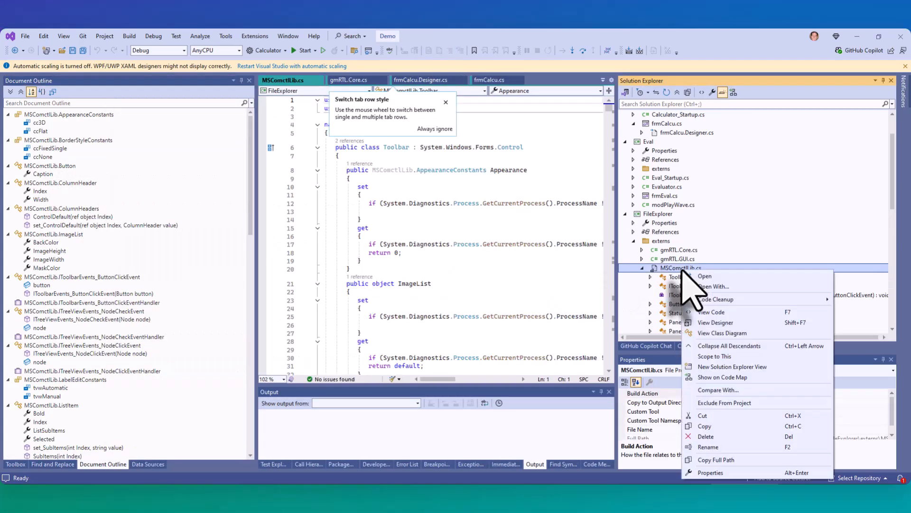
pyautogui.click(642, 269)
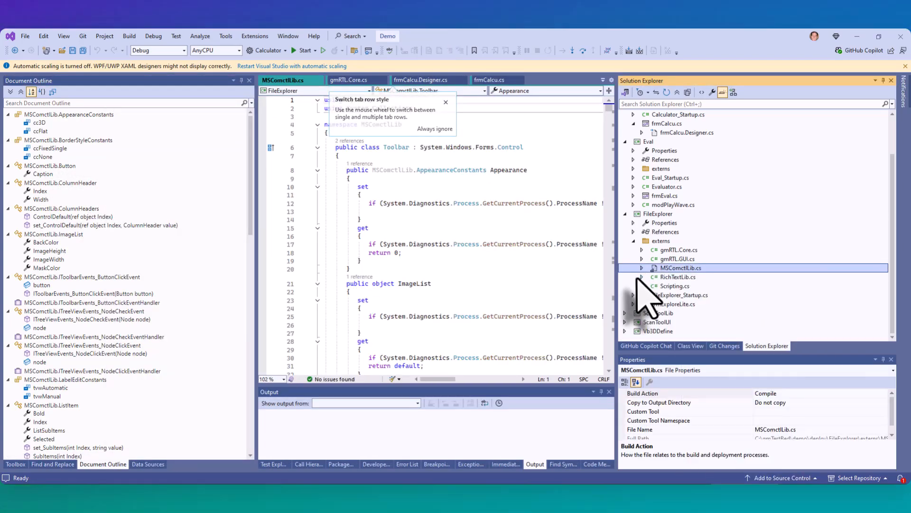
pyautogui.click(671, 277)
pyautogui.click(673, 286)
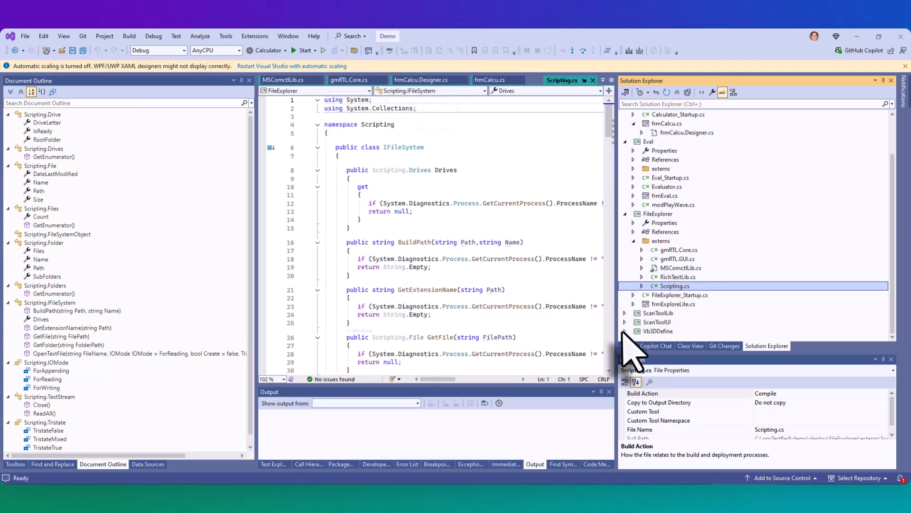
# - Expand the externs folder of the Vb3DDefine project and view its MSScriptControl.cs stub
pyautogui.click(625, 331)
pyautogui.click(633, 313)
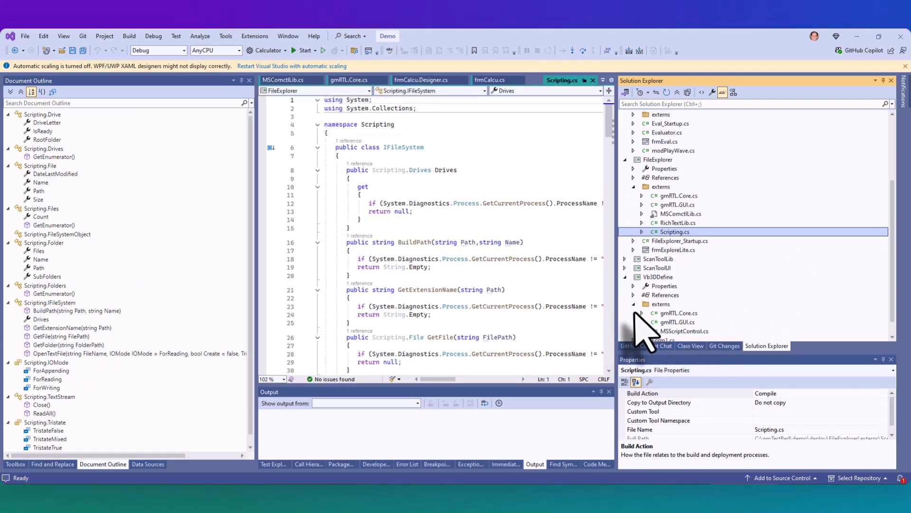
pyautogui.click(678, 314)
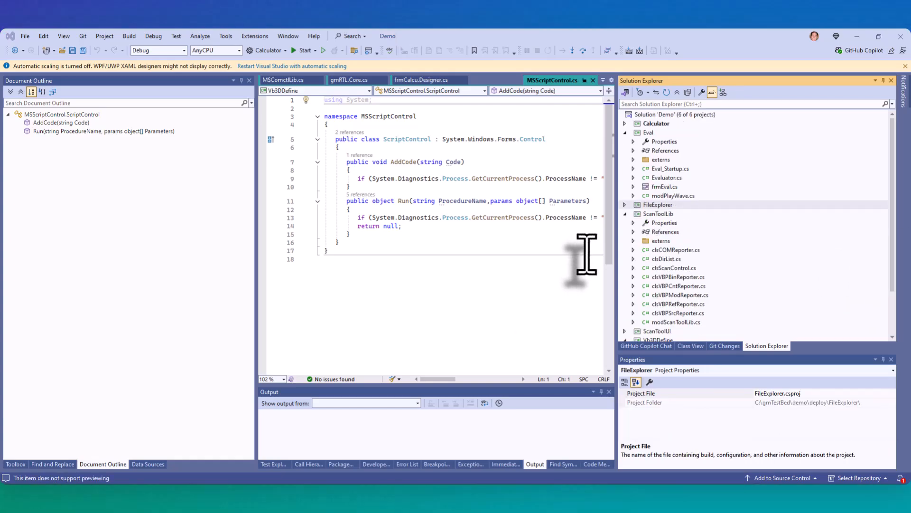
# - Rebuild the entire Demo solution and enlarge the build output area to read its log
pyautogui.rightClick(669, 115)
pyautogui.click(705, 132)
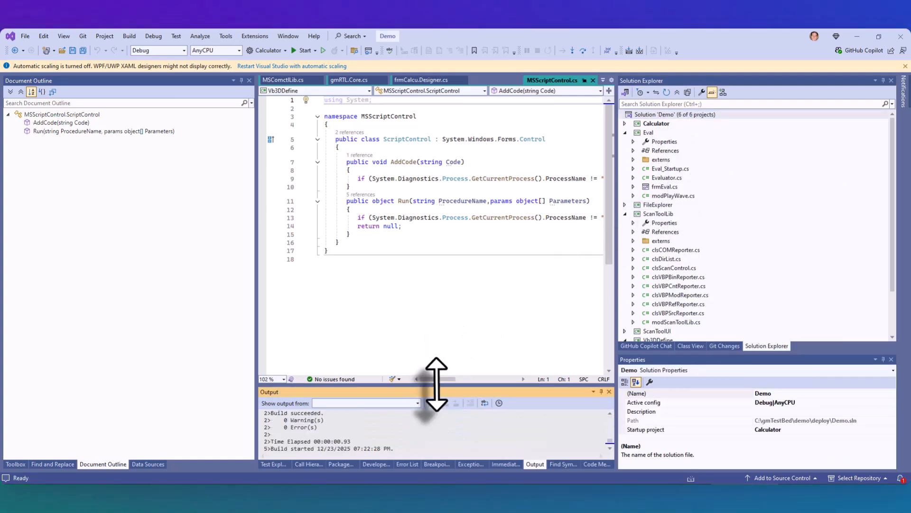
pyautogui.moveTo(433, 386); pyautogui.dragTo(434, 284)
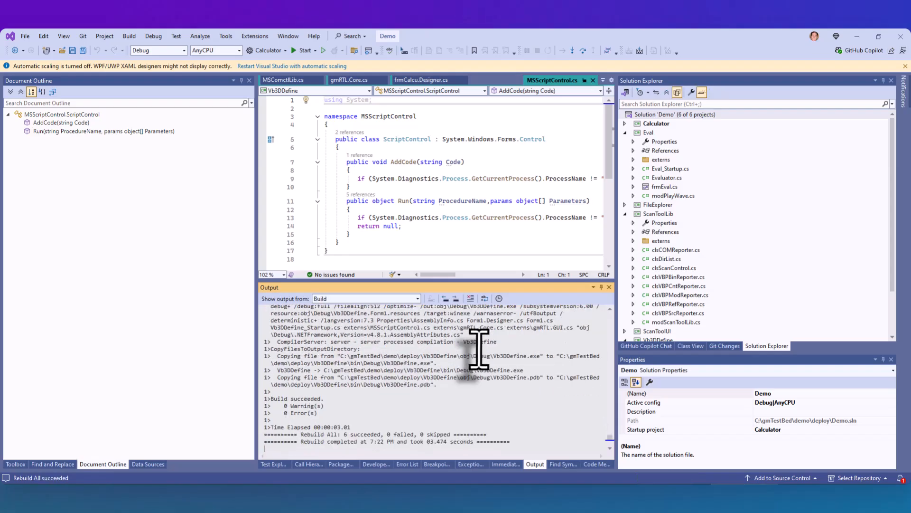